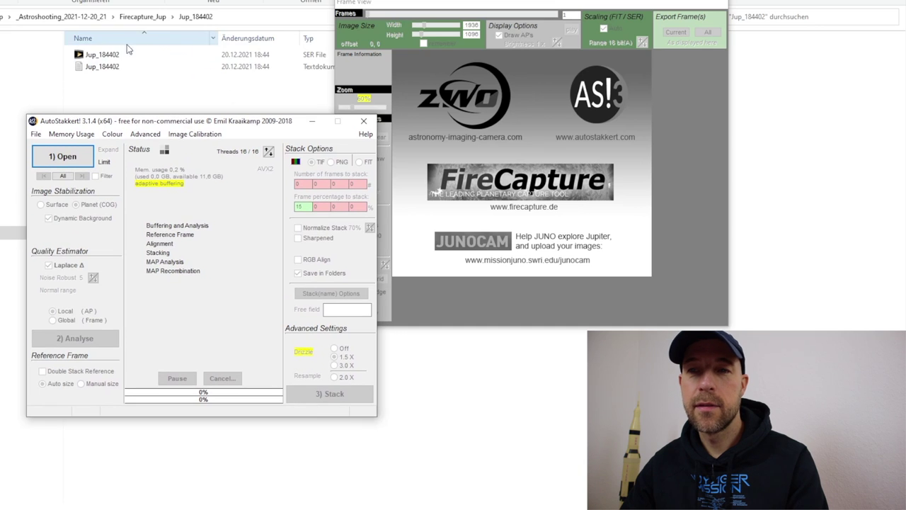
Load the Jup_184402 SER recording into AutoStakkert and arrange the main and frame view windows side by side.
{"action": "left_click_drag", "start_coordinate": [112, 55], "coordinate": [183, 264]}
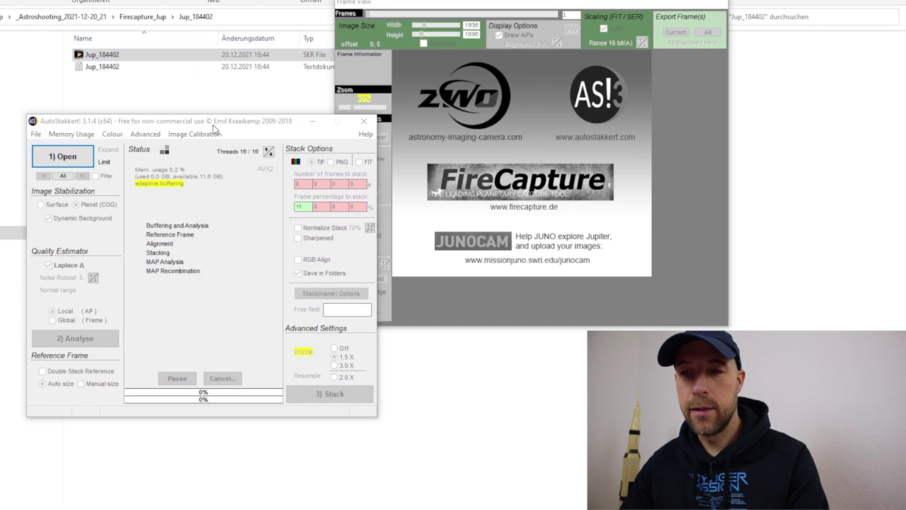
{"action": "left_click_drag", "start_coordinate": [220, 128], "coordinate": [183, 100]}
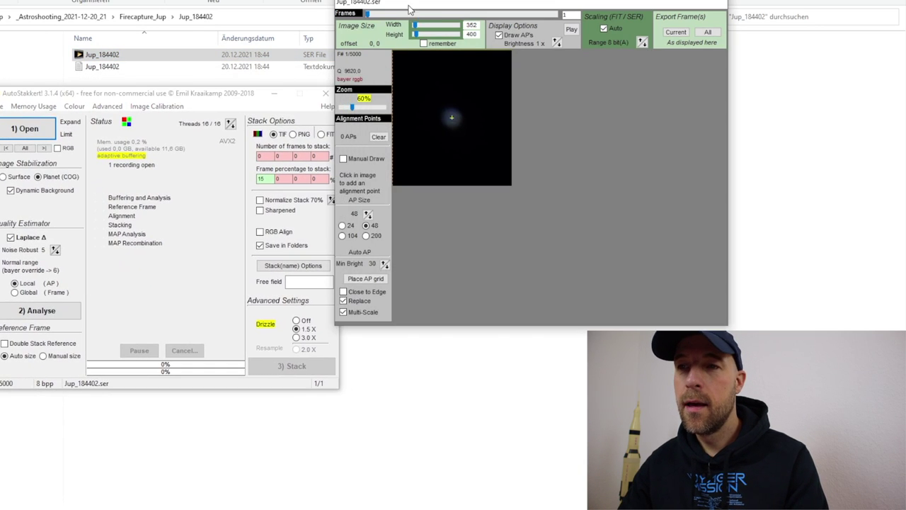
{"action": "left_click_drag", "start_coordinate": [435, 9], "coordinate": [478, 3]}
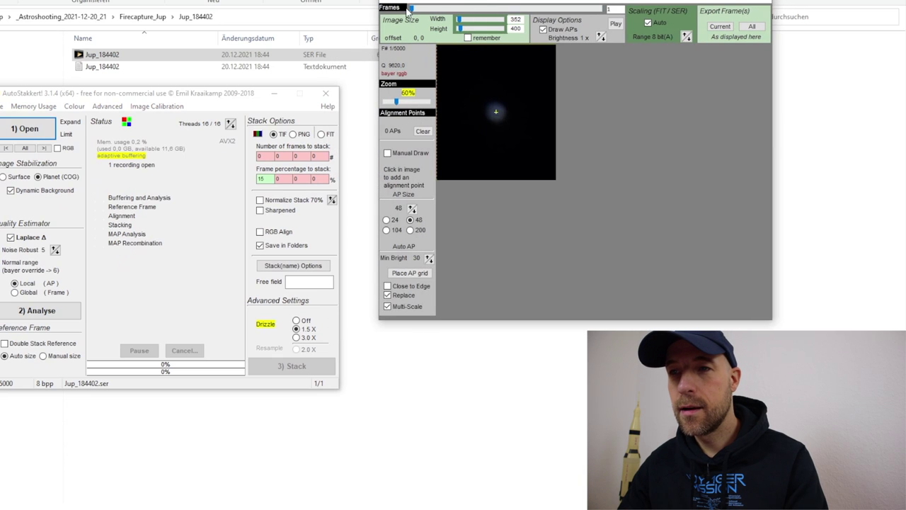
{"action": "mouse_move", "coordinate": [412, 7]}
{"action": "left_mouse_down"}
{"action": "mouse_move", "coordinate": [577, 9]}
{"action": "mouse_move", "coordinate": [398, 8]}
{"action": "left_mouse_up"}
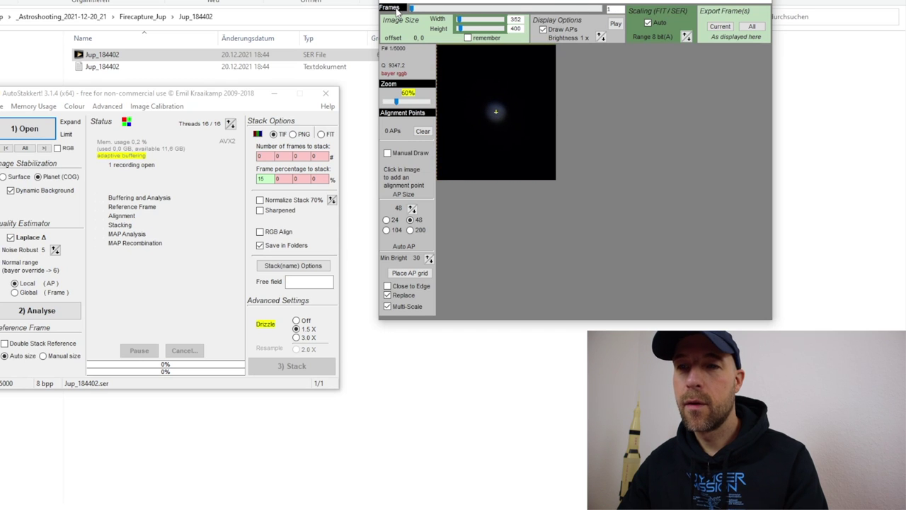
{"action": "left_click_drag", "start_coordinate": [174, 95], "coordinate": [175, 72]}
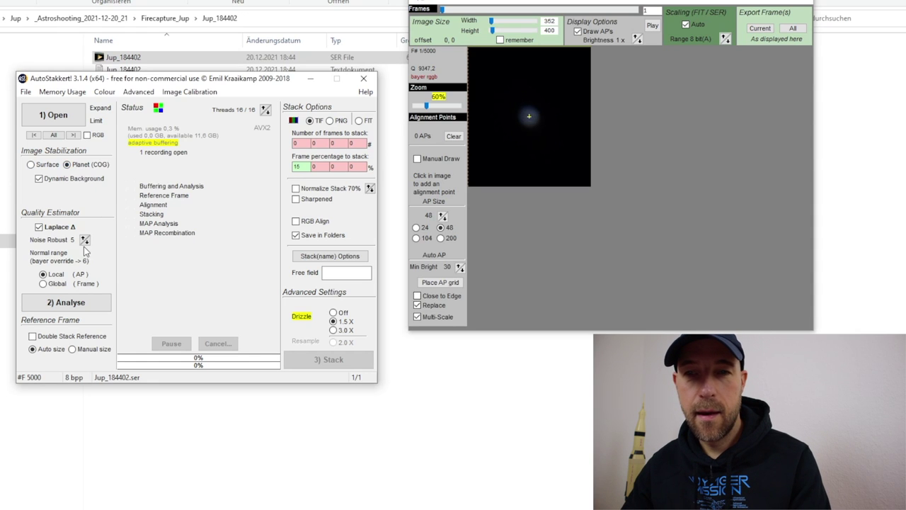
Analyse the recording's frame quality and set the first frame percentage to stack to 20.
{"action": "left_click", "coordinate": [68, 302]}
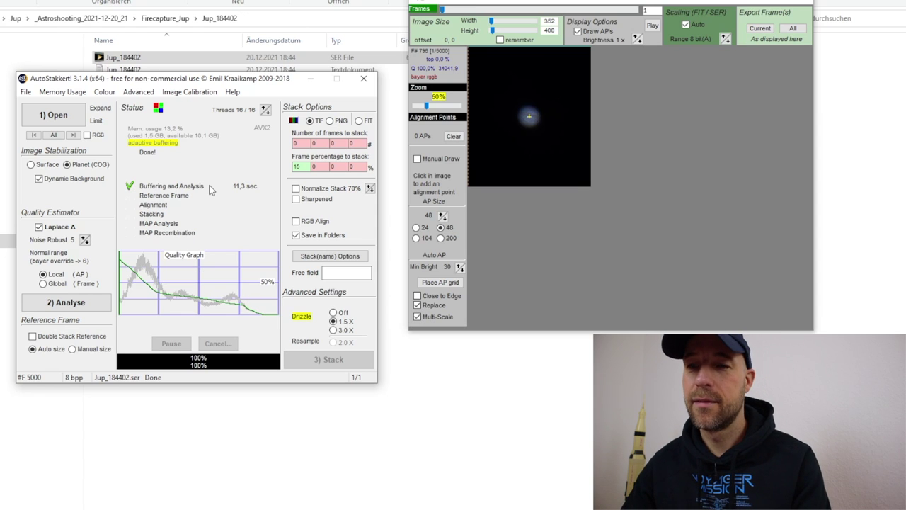
{"action": "left_click", "coordinate": [305, 167]}
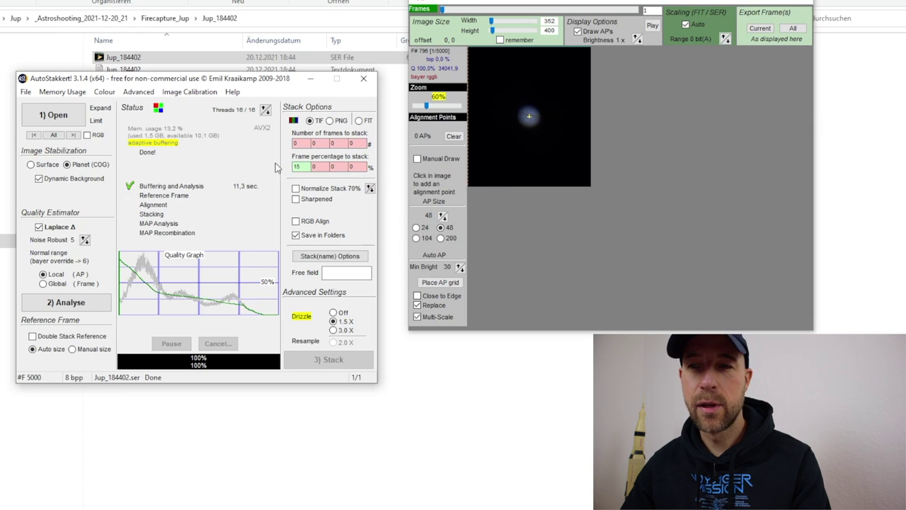
{"action": "left_click", "coordinate": [304, 167]}
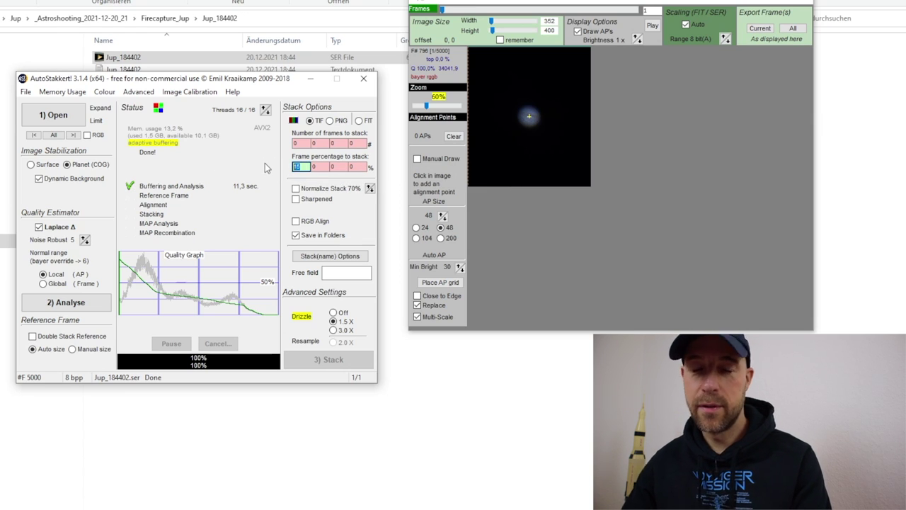
{"action": "type", "text": "2"}
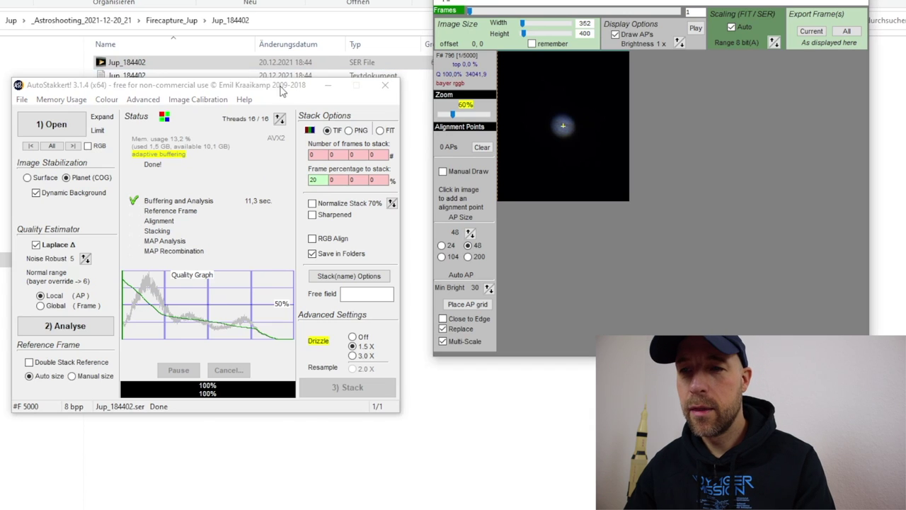
{"action": "left_click", "coordinate": [320, 179]}
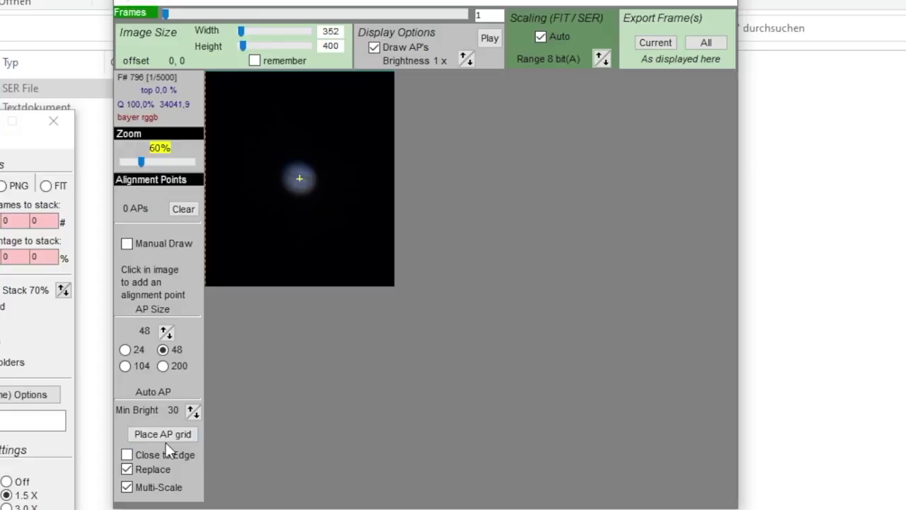
Try automatic alignment point grids on Jupiter with AP sizes 48 and 104.
{"action": "left_click", "coordinate": [166, 431]}
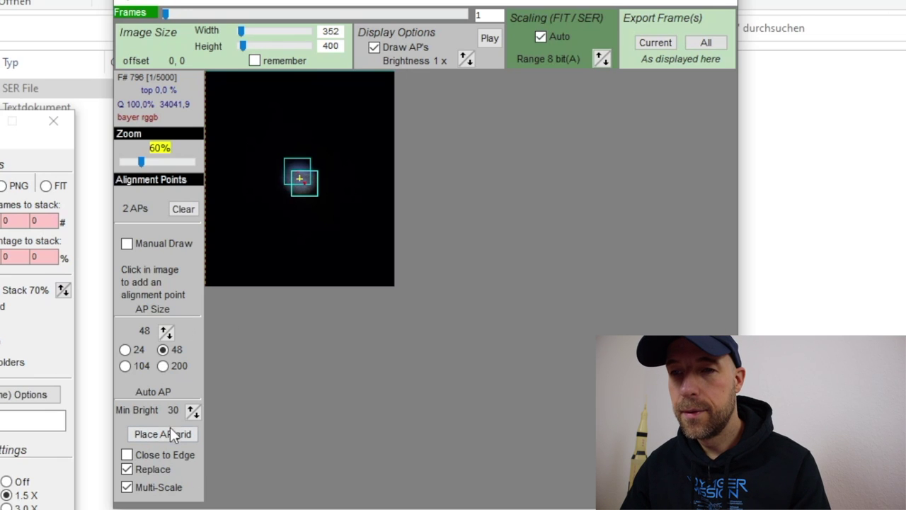
{"action": "left_click", "coordinate": [125, 366]}
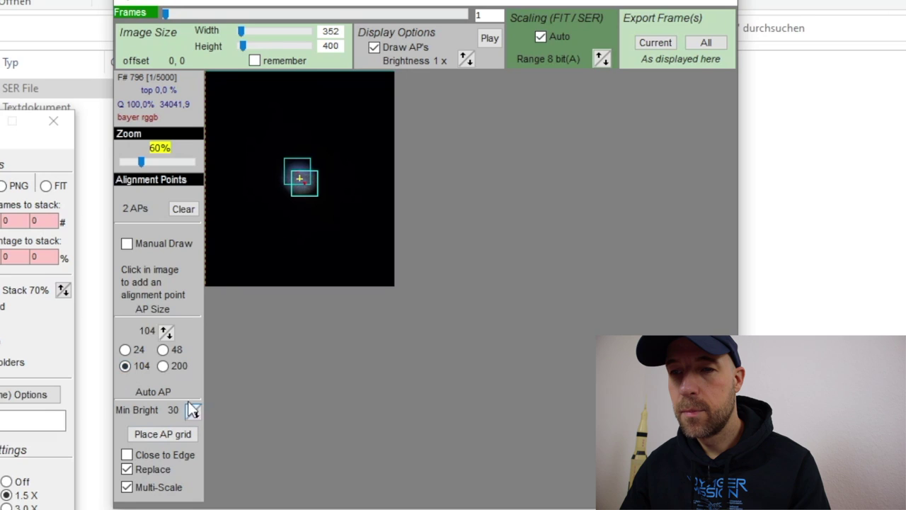
{"action": "left_click", "coordinate": [172, 432]}
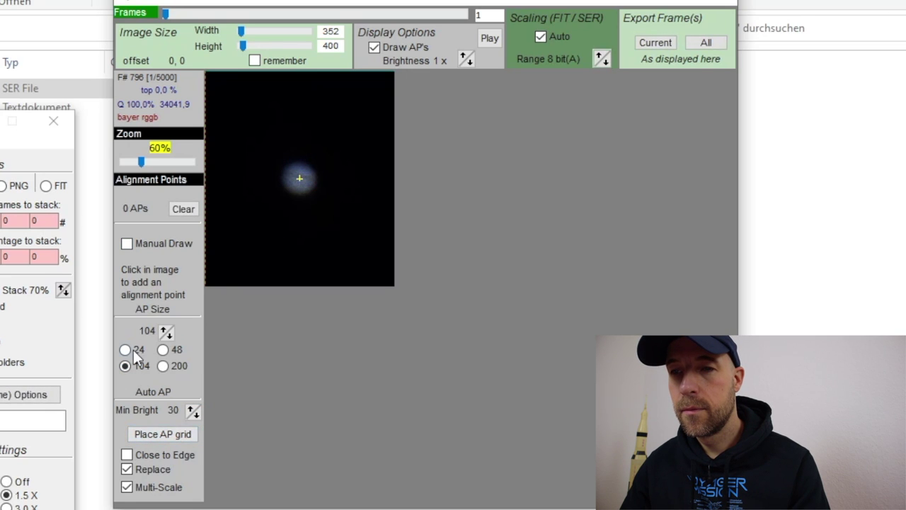
Place an automatic alignment point grid with AP size 24 on Jupiter and stack the recording.
{"action": "left_click", "coordinate": [160, 435]}
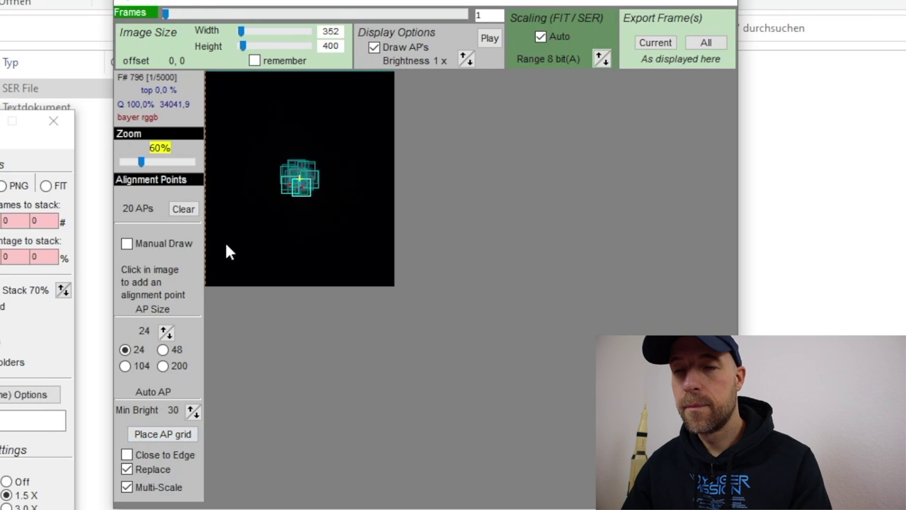
{"action": "key", "text": "Right"}
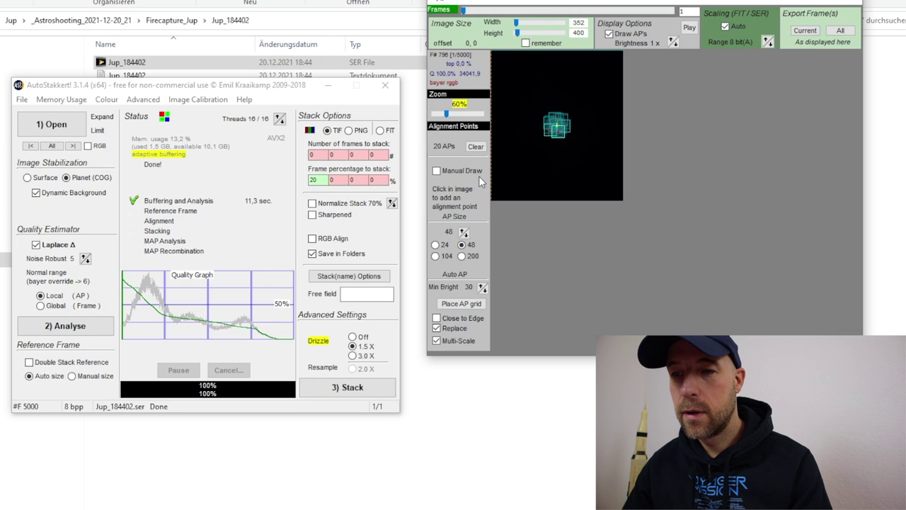
{"action": "left_click", "coordinate": [350, 387]}
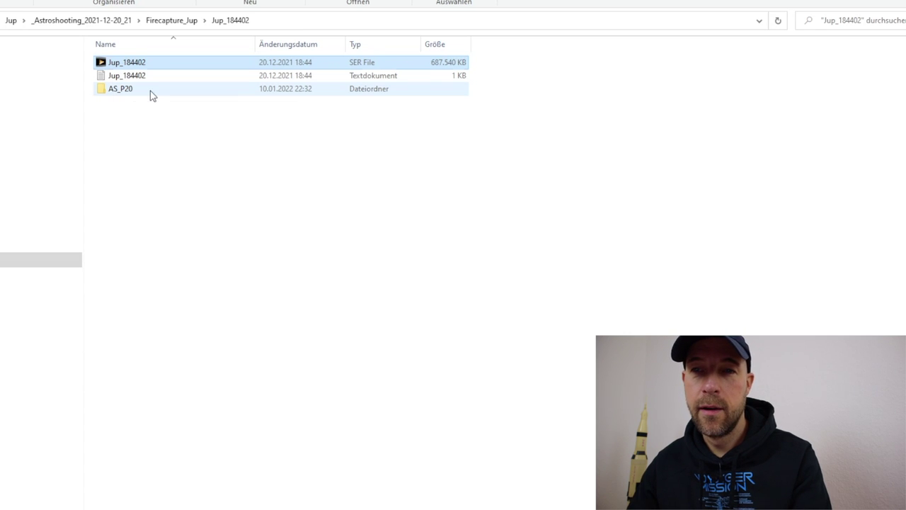
Open the stacked Drizzle15 image from the AS_P20 folder, inspect Jupiter enlarged, and close the viewer.
{"action": "double_click", "coordinate": [149, 93]}
{"action": "left_click", "coordinate": [198, 66]}
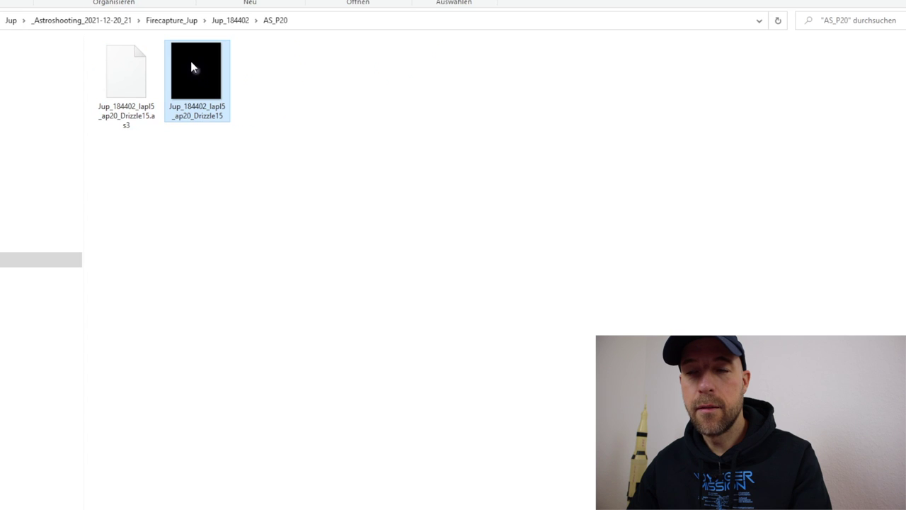
{"action": "double_click", "coordinate": [209, 72]}
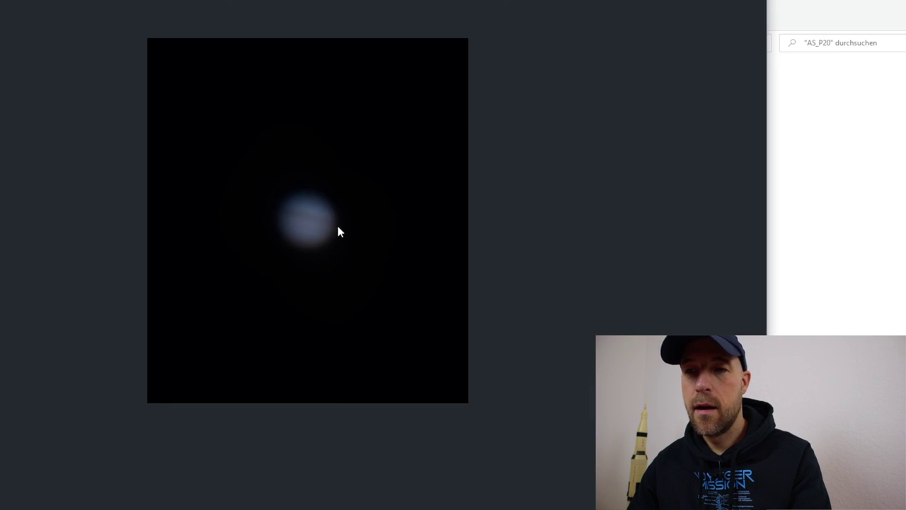
{"action": "scroll", "coordinate": [356, 212], "scroll_direction": "up", "scroll_amount": 1}
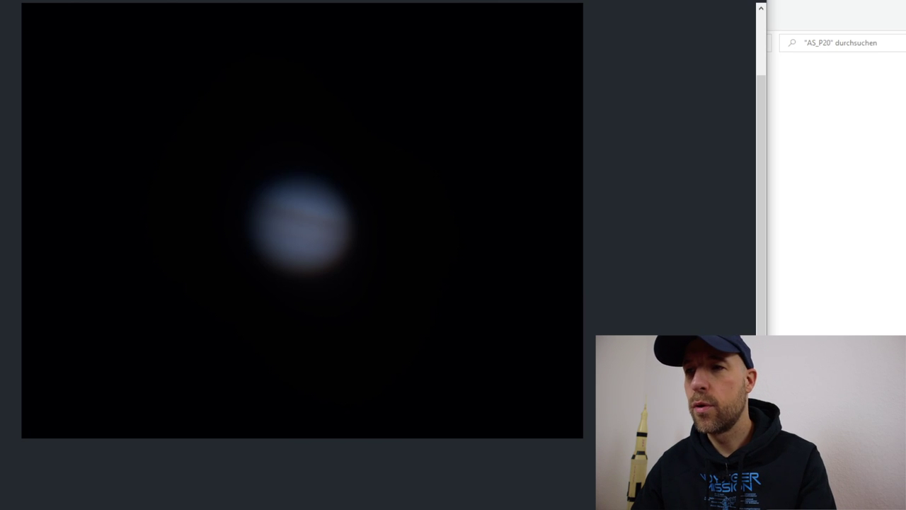
{"action": "key", "text": "Escape"}
Load the stacked Drizzle15 TIFF into RegiStax and accept stretching its intensity levels.
{"action": "left_click", "coordinate": [392, 180]}
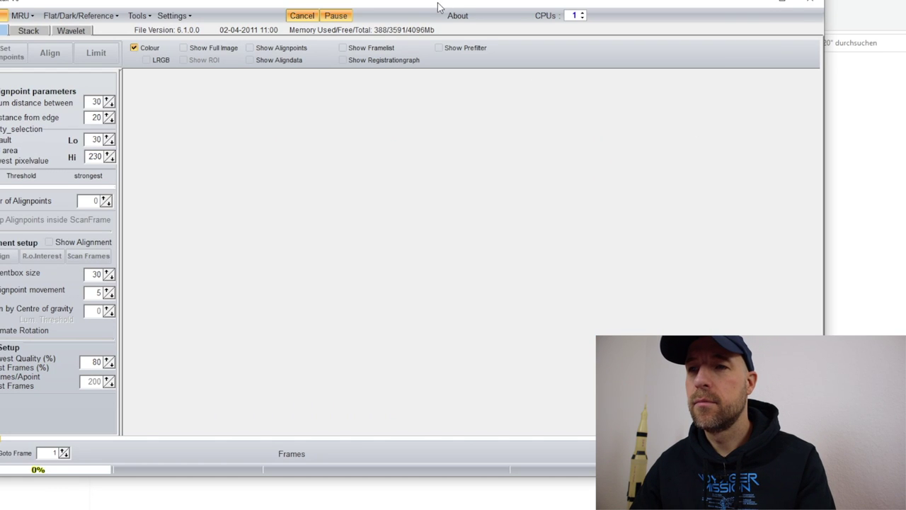
{"action": "left_click_drag", "start_coordinate": [433, 6], "coordinate": [530, 197]}
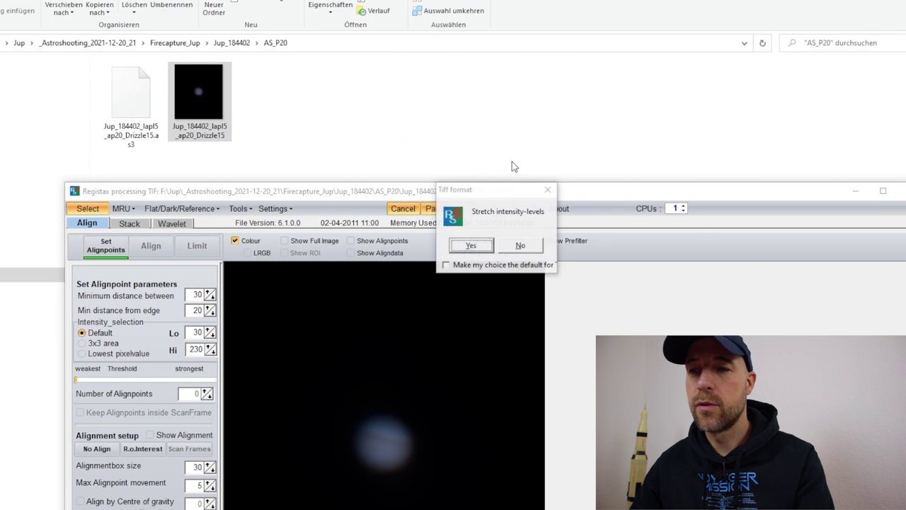
{"action": "left_click", "coordinate": [471, 245]}
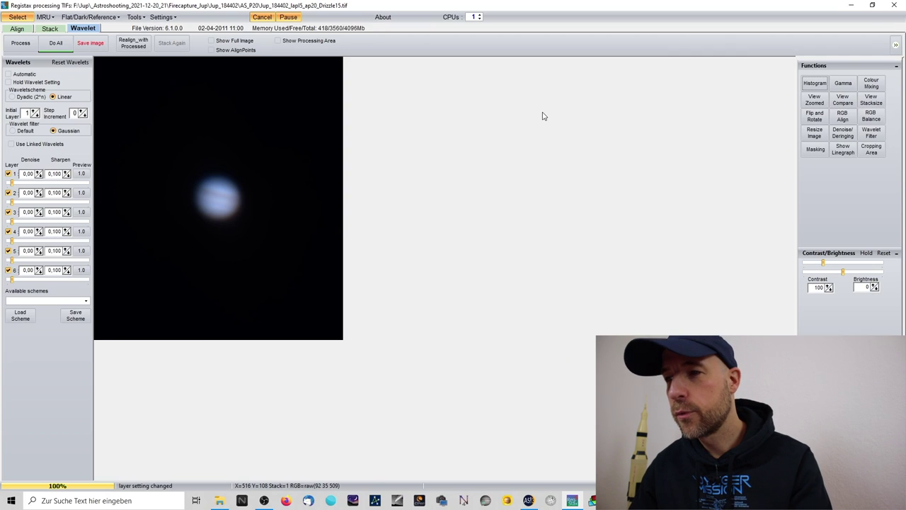
Resize the RGB Align area to enclose Jupiter, estimate the red and blue channel shifts, and close the alignment tool.
{"action": "left_click", "coordinate": [847, 118]}
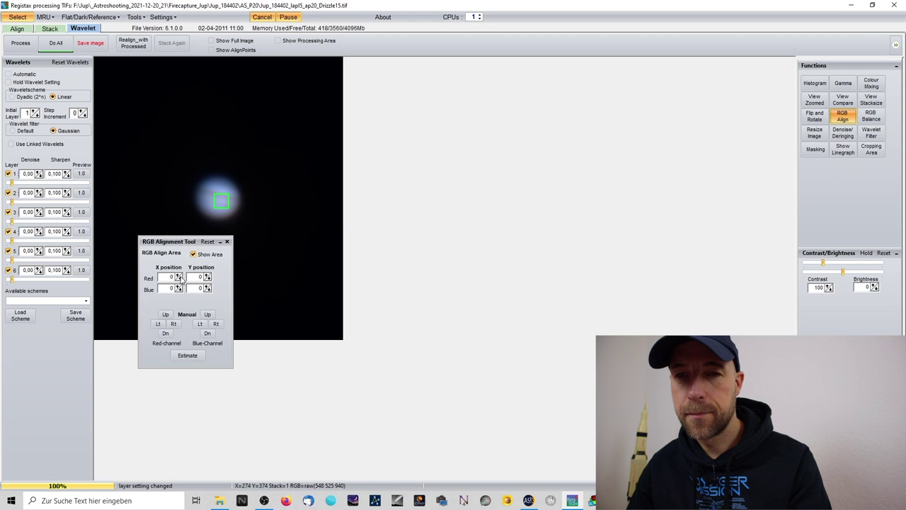
{"action": "left_click_drag", "start_coordinate": [180, 241], "coordinate": [460, 140]}
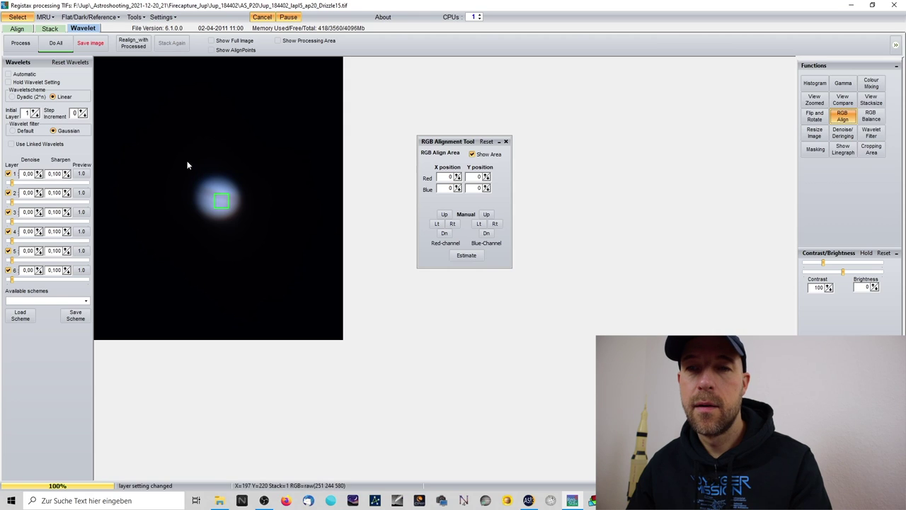
{"action": "left_click_drag", "start_coordinate": [218, 198], "coordinate": [193, 169]}
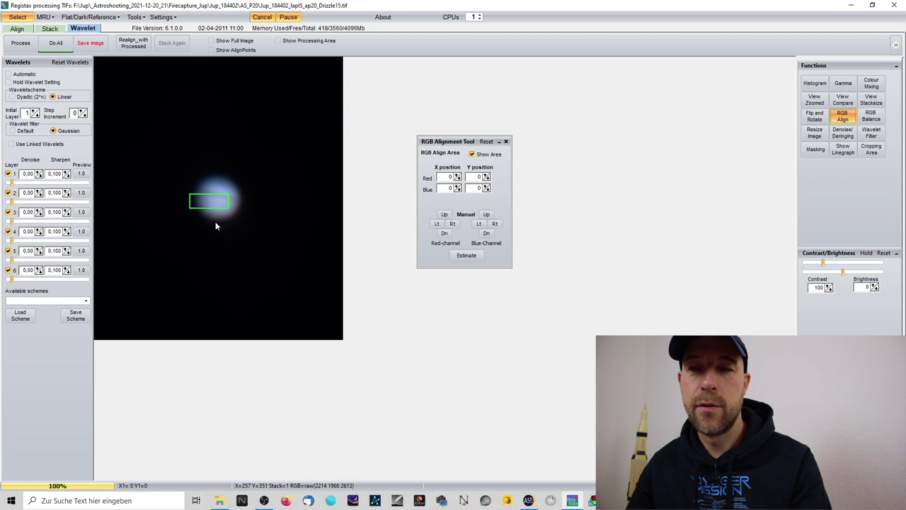
{"action": "left_click_drag", "start_coordinate": [228, 194], "coordinate": [248, 174]}
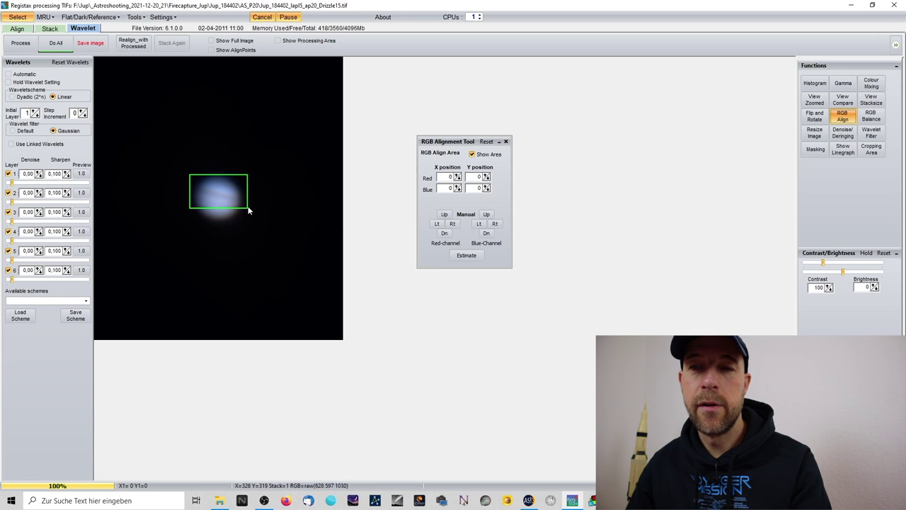
{"action": "left_click_drag", "start_coordinate": [246, 206], "coordinate": [222, 207]}
{"action": "left_click", "coordinate": [476, 255]}
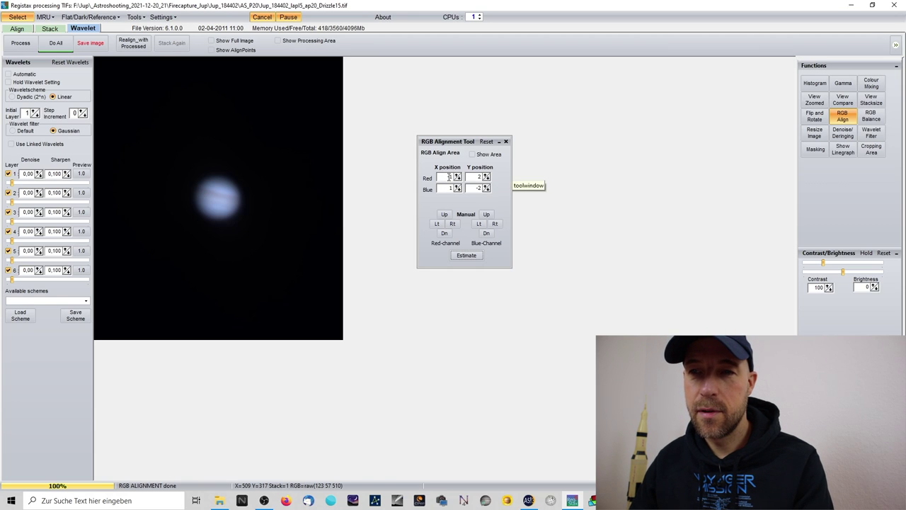
{"action": "double_click", "coordinate": [449, 176]}
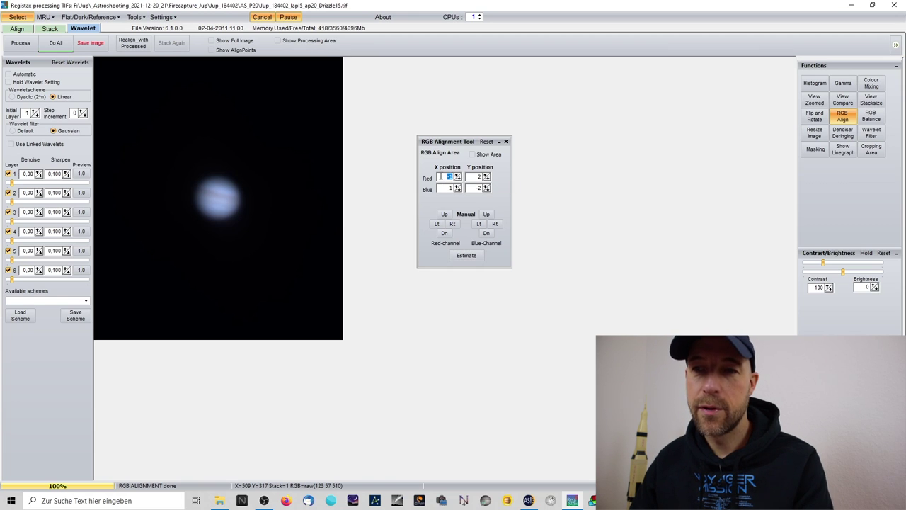
{"action": "type", "text": "-1"}
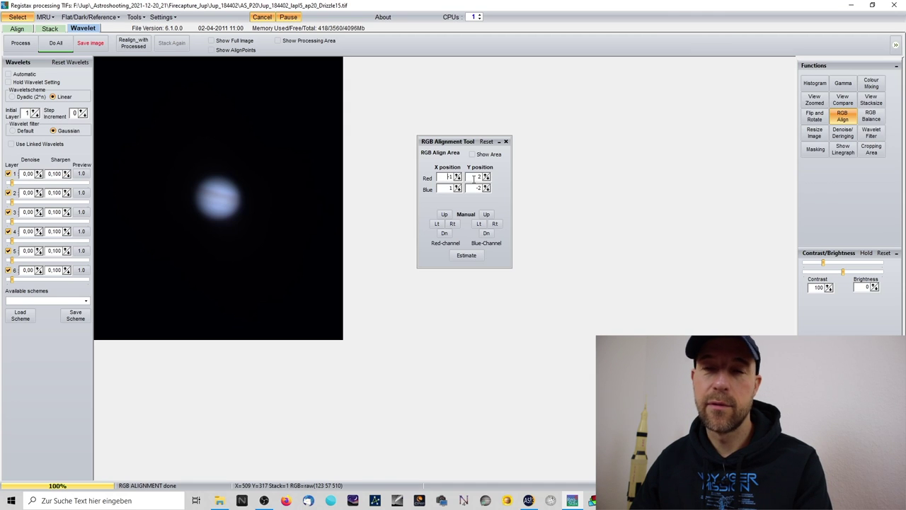
{"action": "left_click", "coordinate": [506, 142]}
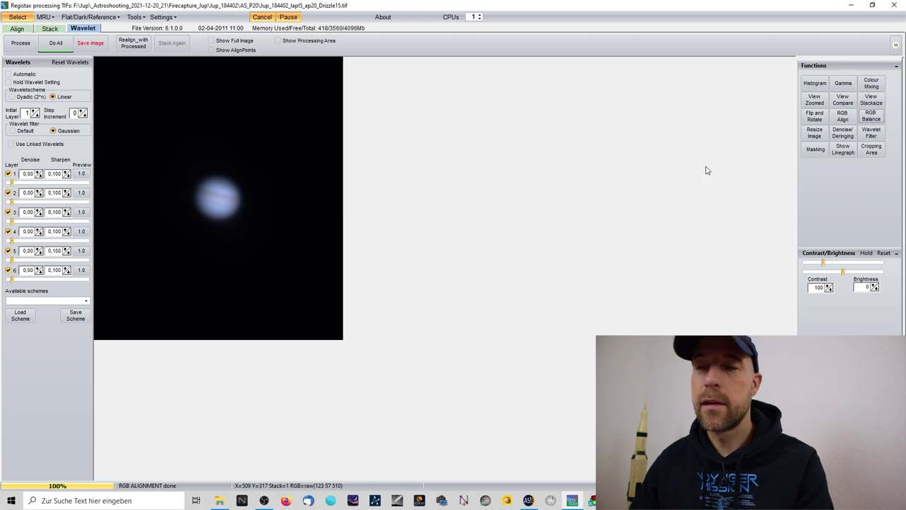
Apply automatic RGB balance to the Jupiter image, resetting it once to compare with the unbalanced colours.
{"action": "left_click", "coordinate": [871, 116]}
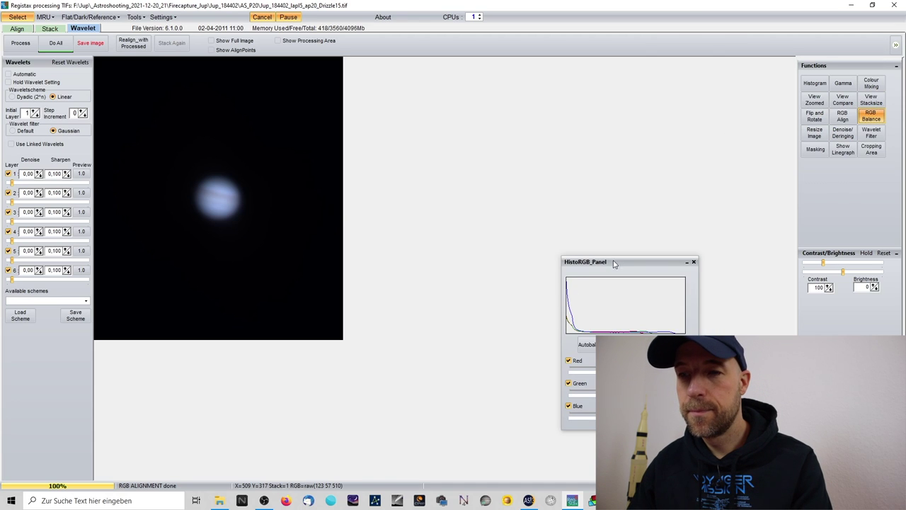
{"action": "left_click_drag", "start_coordinate": [637, 261], "coordinate": [511, 92]}
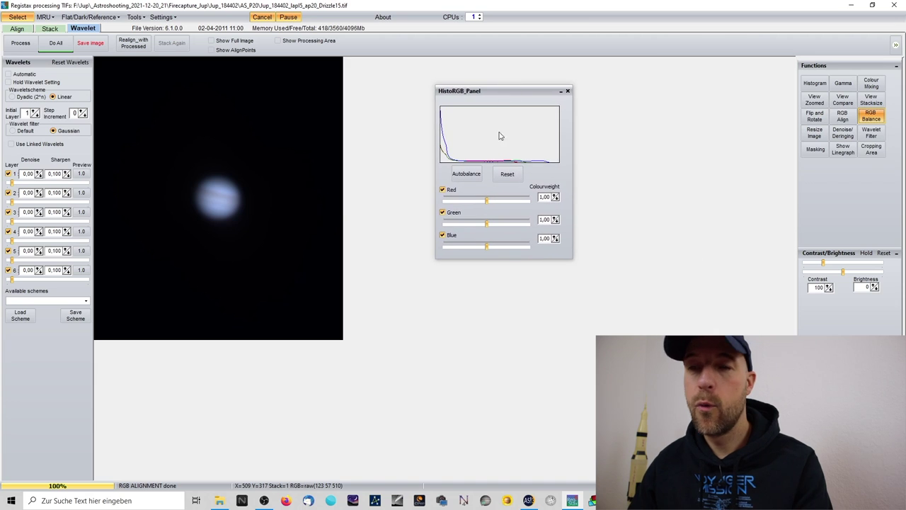
{"action": "left_click", "coordinate": [468, 175]}
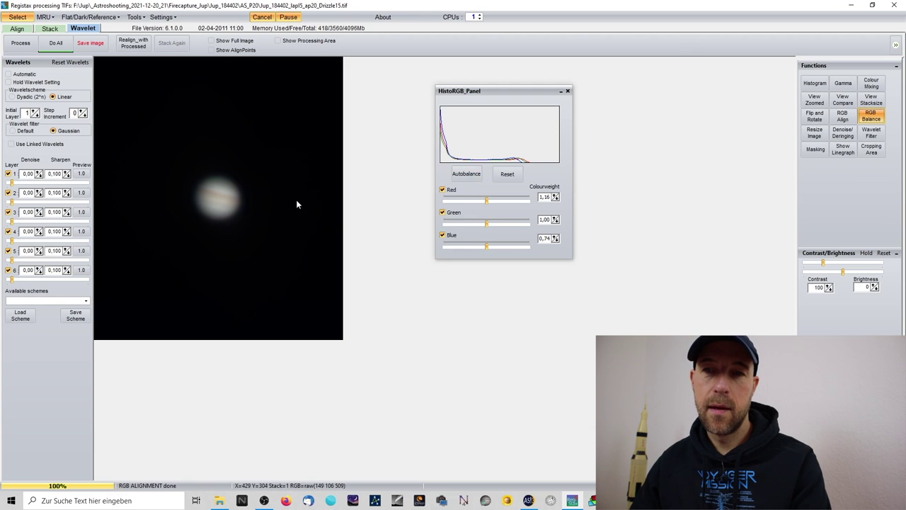
{"action": "left_click", "coordinate": [507, 173]}
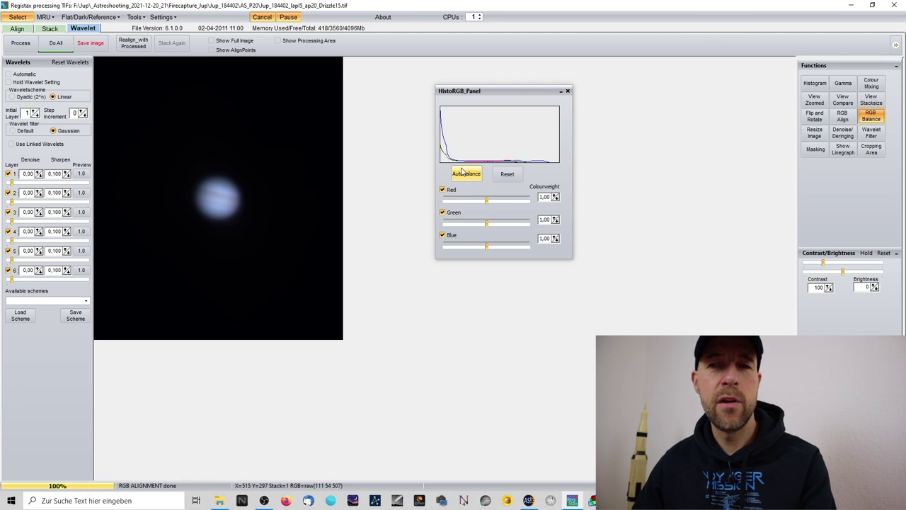
{"action": "left_click", "coordinate": [461, 173]}
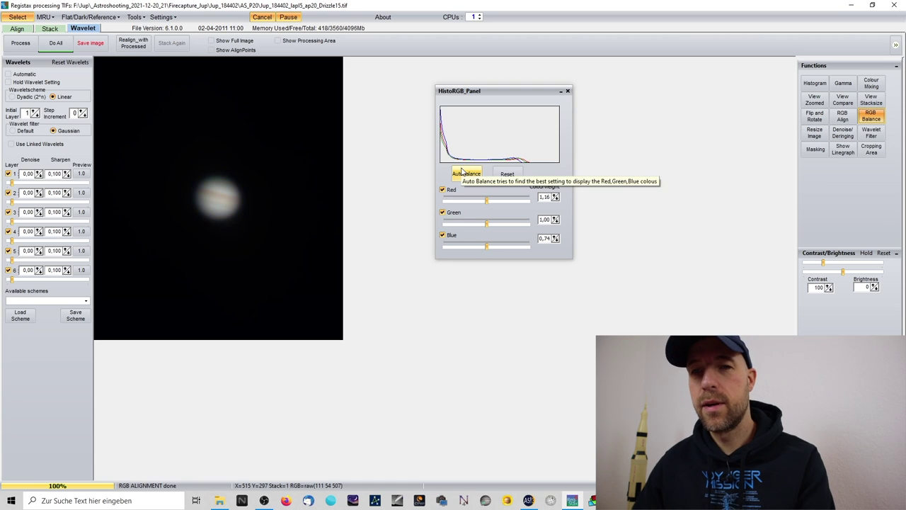
Close the RGB balance tool and enable linked wavelets for the Gaussian wavelet layers.
{"action": "left_click", "coordinate": [567, 92]}
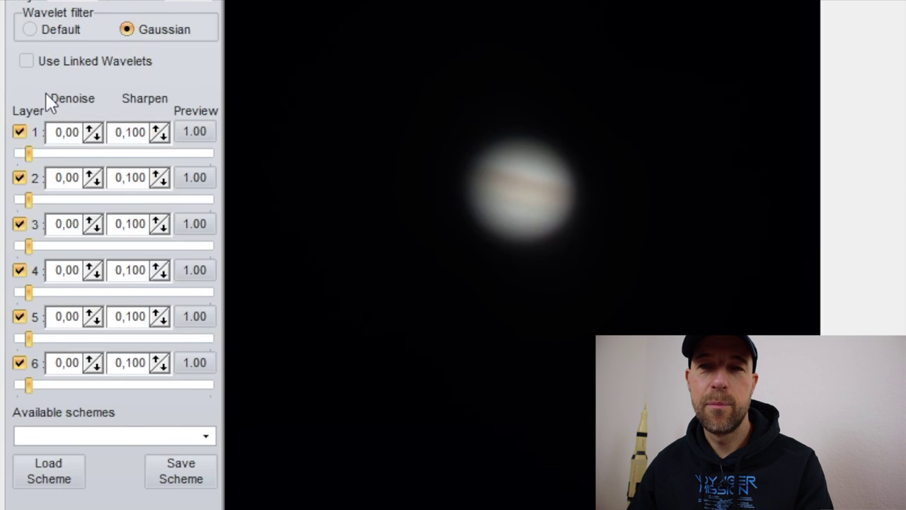
{"action": "left_click", "coordinate": [25, 60]}
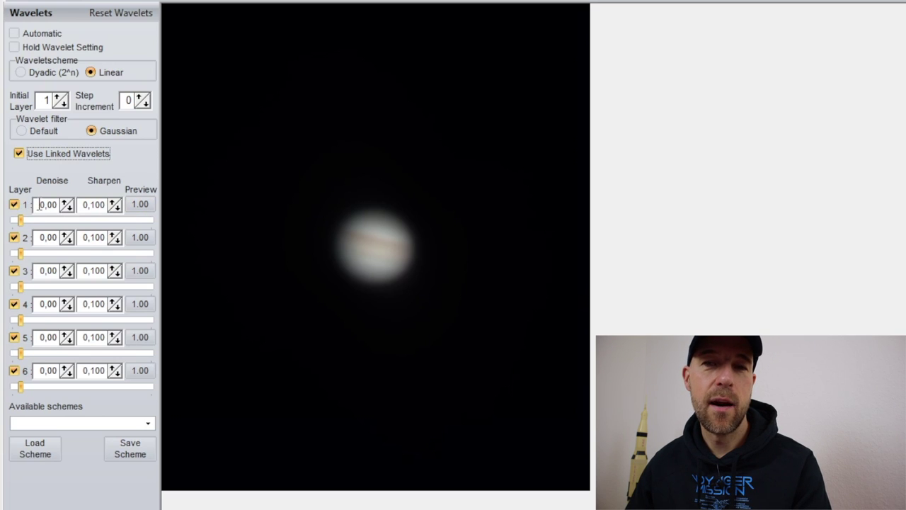
Set wavelet layer 1's sharpen value to 0,160 and raise the layer's strength to about 45,4.
{"action": "left_click", "coordinate": [114, 203]}
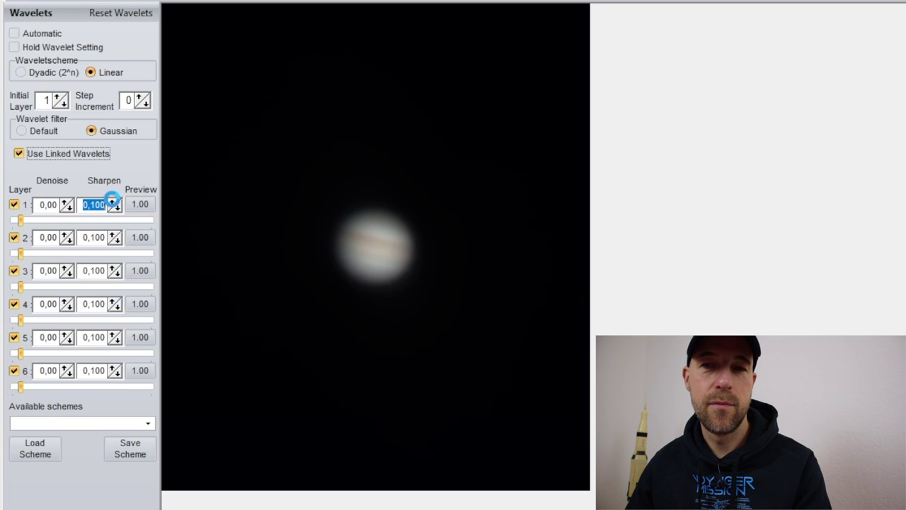
{"action": "left_click", "coordinate": [113, 203]}
{"action": "left_click", "coordinate": [113, 203]}
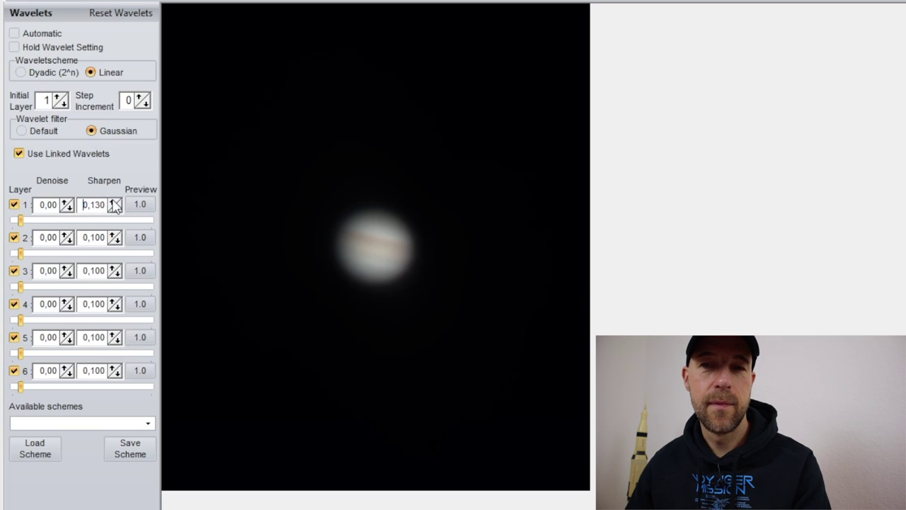
{"action": "left_click", "coordinate": [114, 203]}
{"action": "left_click", "coordinate": [113, 203]}
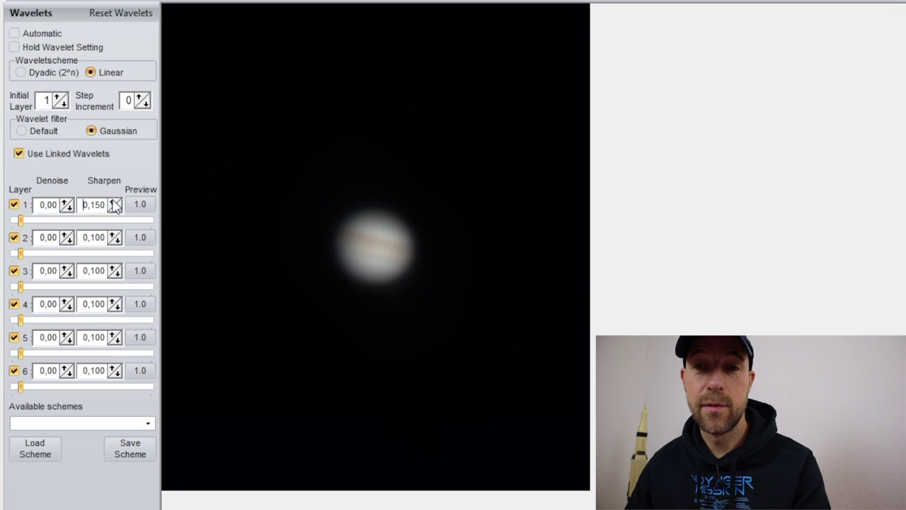
{"action": "left_click", "coordinate": [113, 203]}
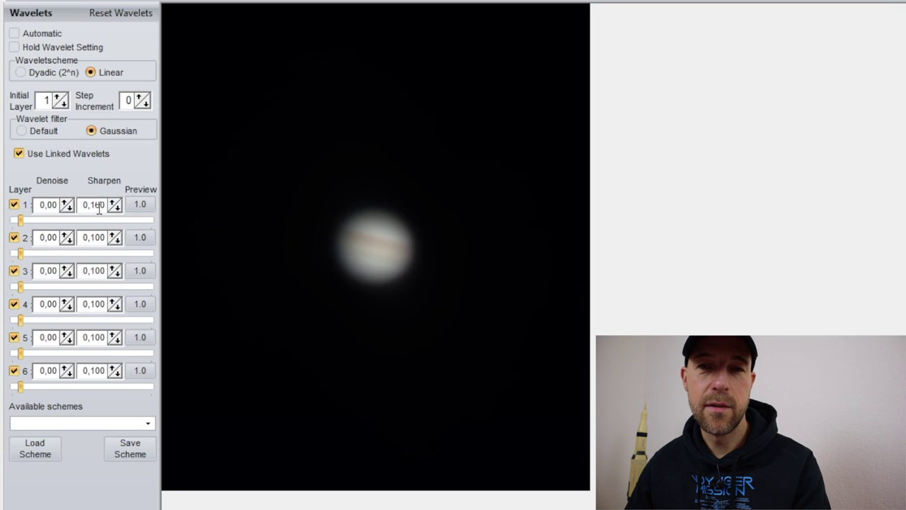
{"action": "left_click", "coordinate": [22, 222]}
{"action": "left_click_drag", "start_coordinate": [22, 222], "coordinate": [79, 223]}
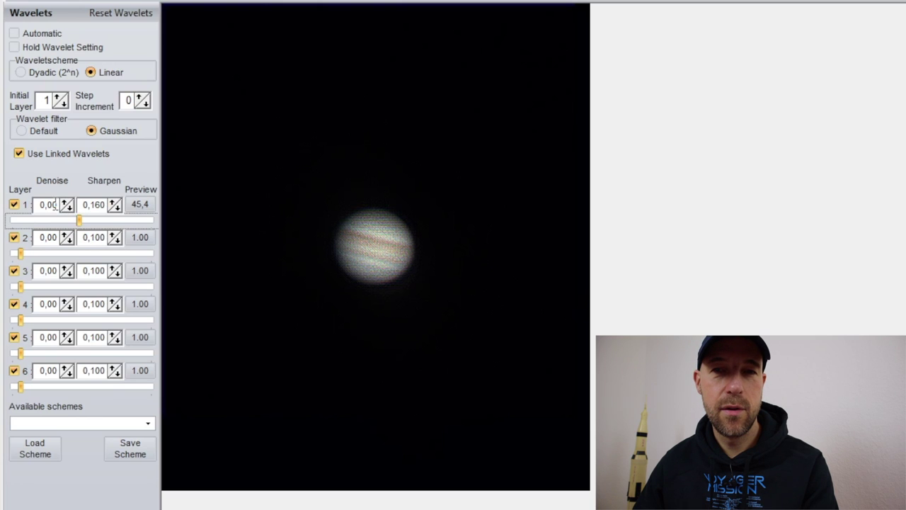
Set wavelet layer 1's denoise value to 0,35.
{"action": "left_click", "coordinate": [63, 203]}
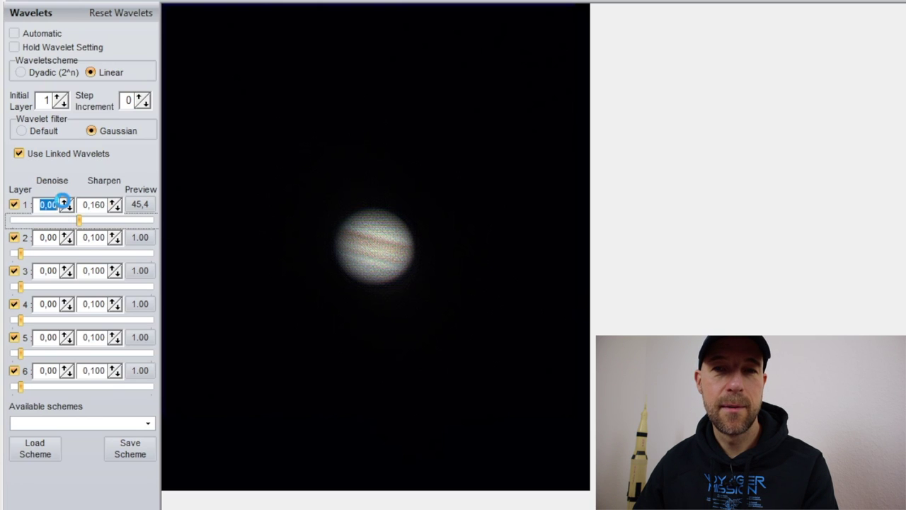
{"action": "left_click", "coordinate": [63, 203]}
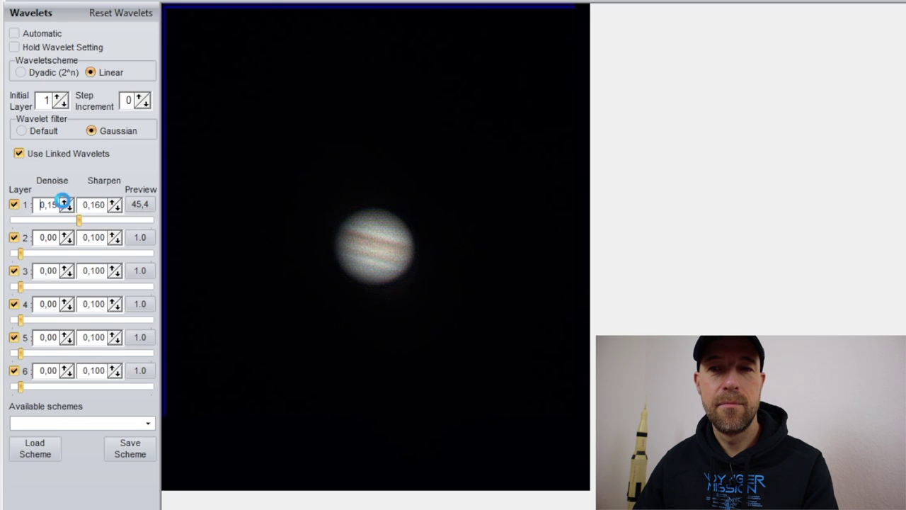
{"action": "left_click", "coordinate": [63, 203]}
{"action": "left_click", "coordinate": [63, 202]}
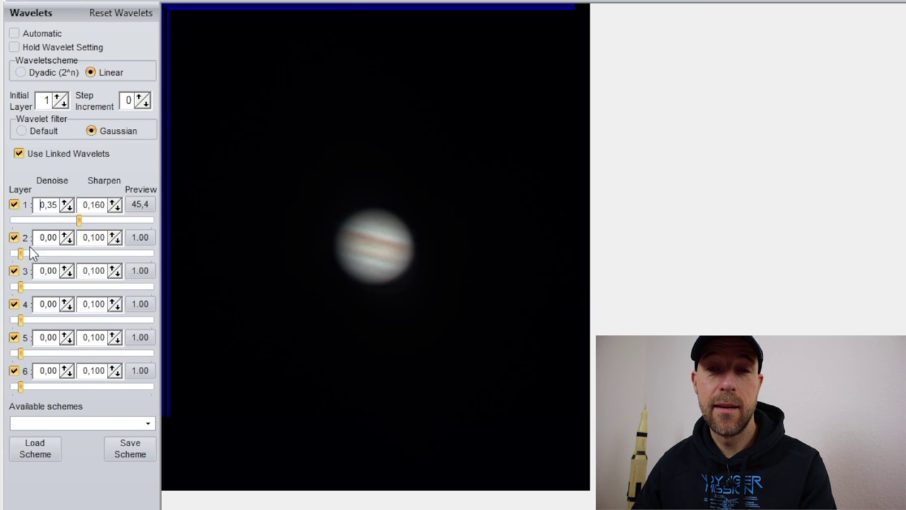
Set wavelet layer 2's sharpen value to 0,110 and raise the layer's strength.
{"action": "left_click", "coordinate": [113, 239]}
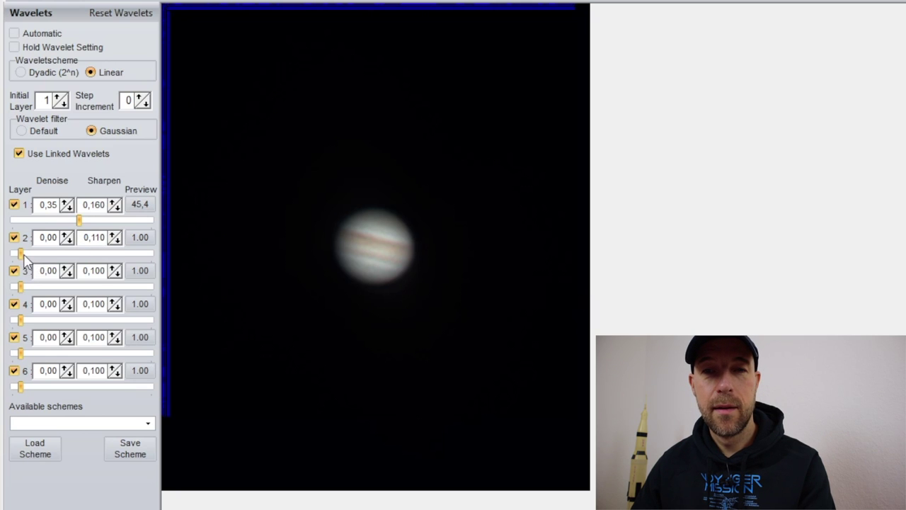
{"action": "left_click_drag", "start_coordinate": [24, 257], "coordinate": [61, 259]}
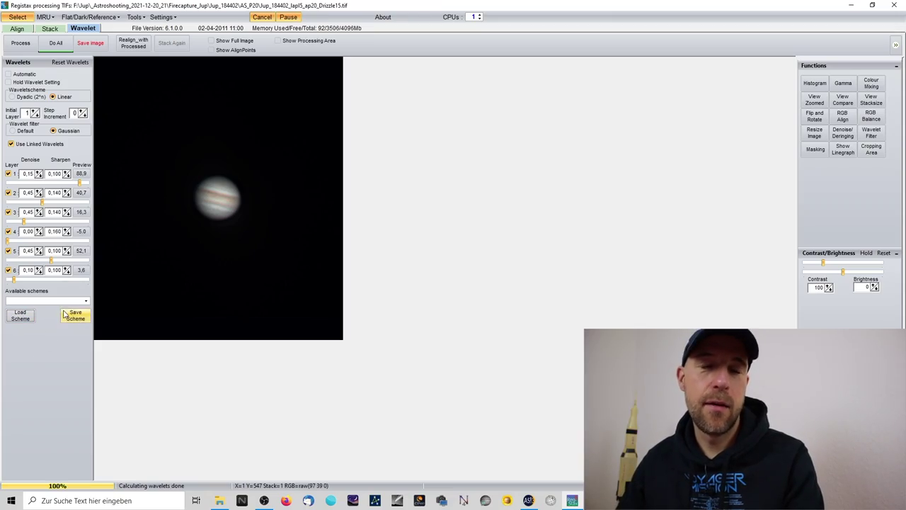
Check the list of saved wavelet schemes without loading one, and apply the current wavelet settings to the entire image.
{"action": "left_click", "coordinate": [86, 301]}
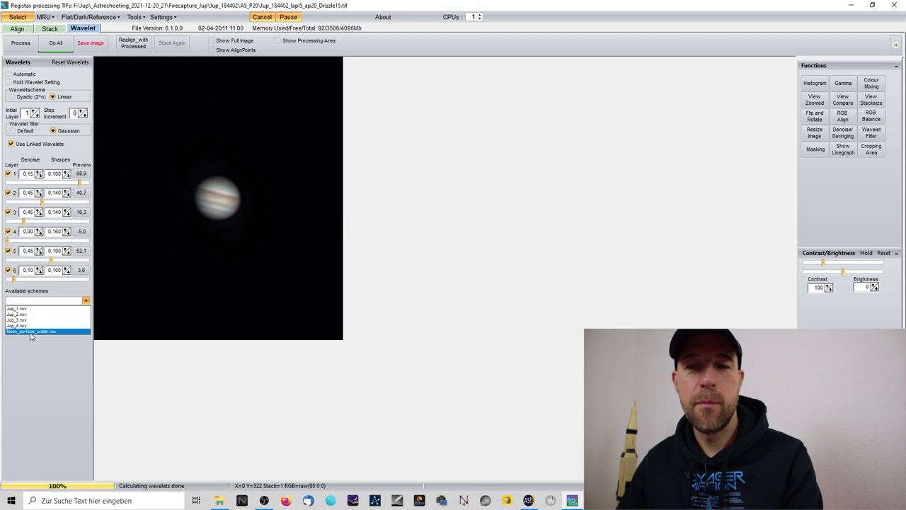
{"action": "left_click", "coordinate": [39, 387]}
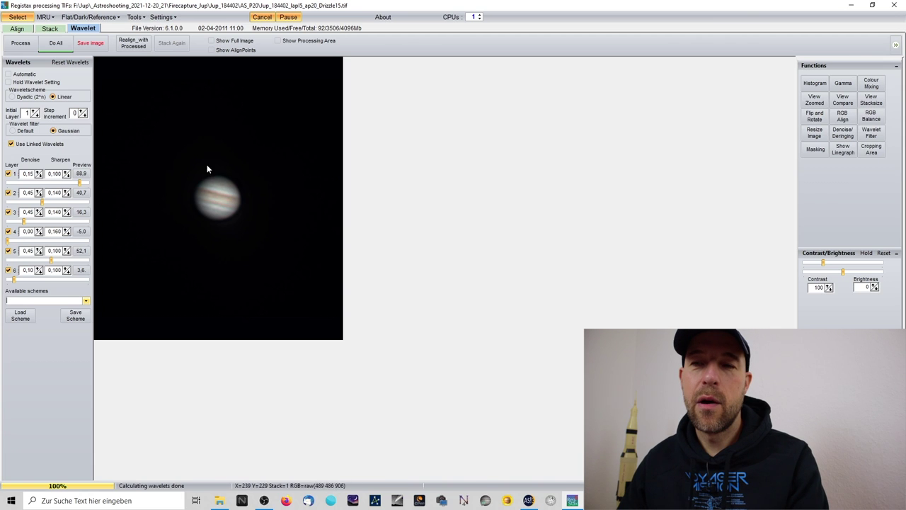
{"action": "left_click", "coordinate": [55, 43]}
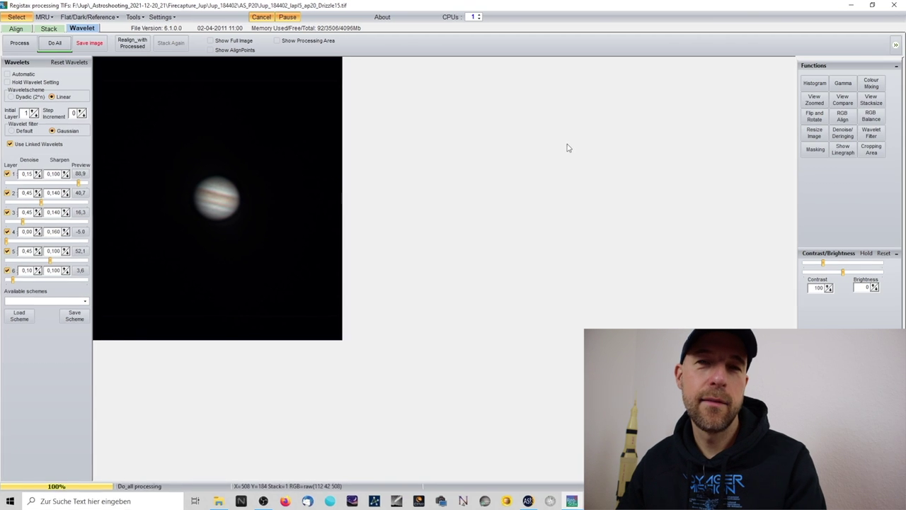
Rotate the Jupiter image to about 339,4 degrees so its cloud bands run horizontally, and close the Flip and Rotate tool.
{"action": "left_click", "coordinate": [810, 123]}
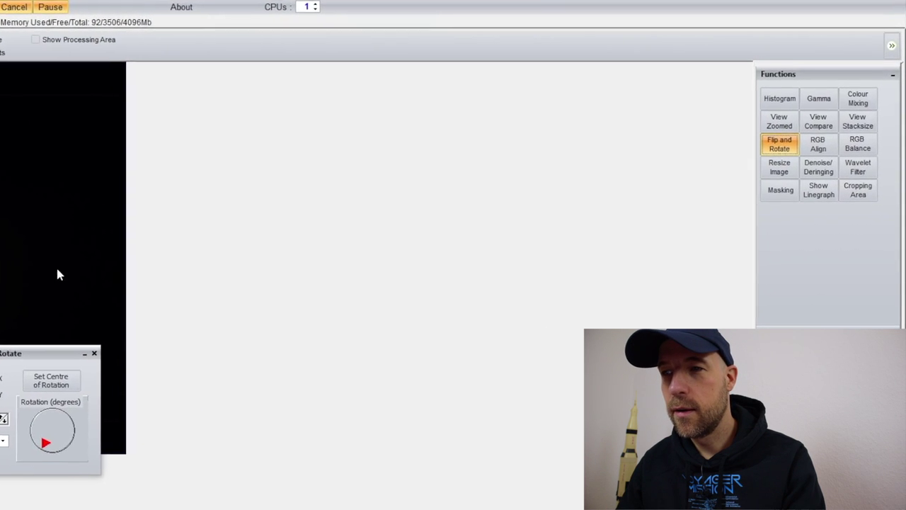
{"action": "left_click_drag", "start_coordinate": [10, 352], "coordinate": [221, 231]}
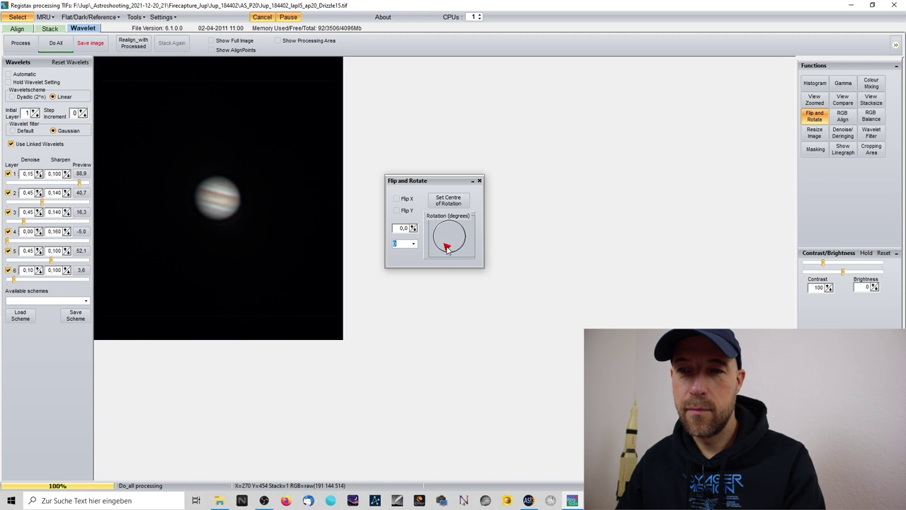
{"action": "left_click", "coordinate": [447, 247]}
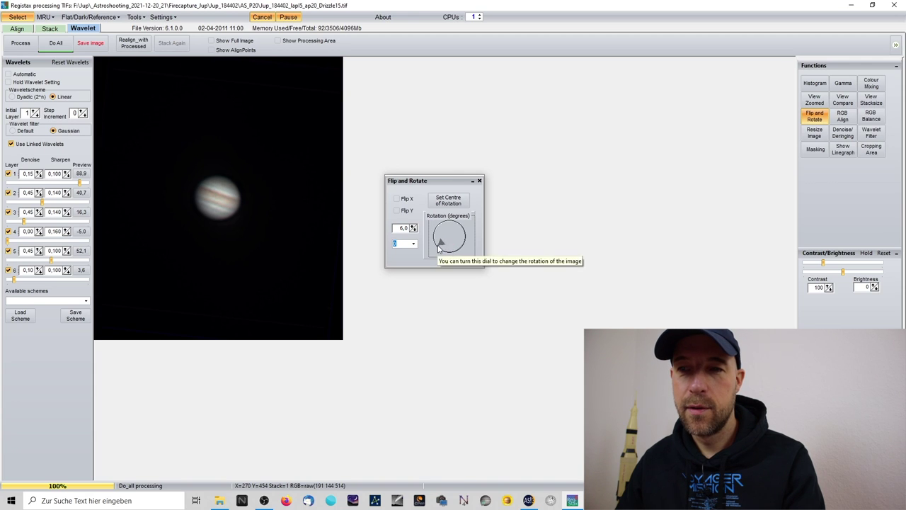
{"action": "left_click", "coordinate": [439, 243]}
{"action": "left_click", "coordinate": [439, 243]}
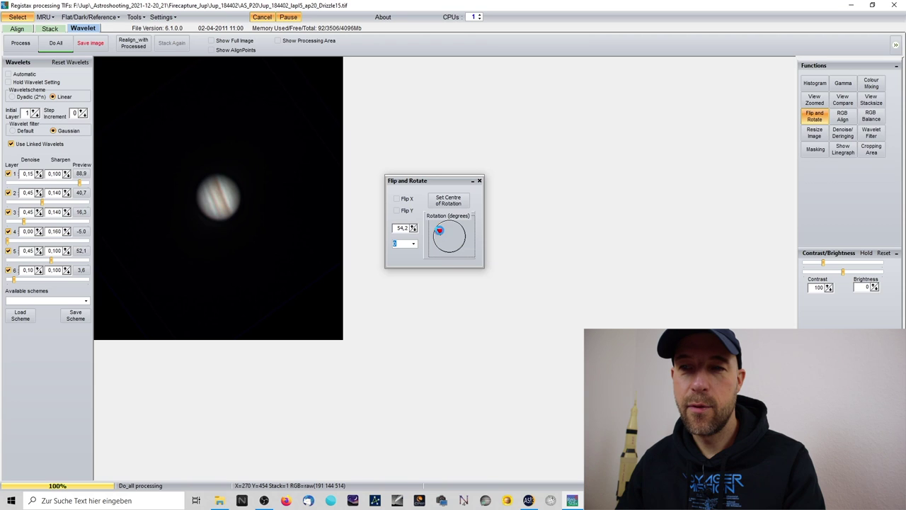
{"action": "left_click", "coordinate": [450, 249]}
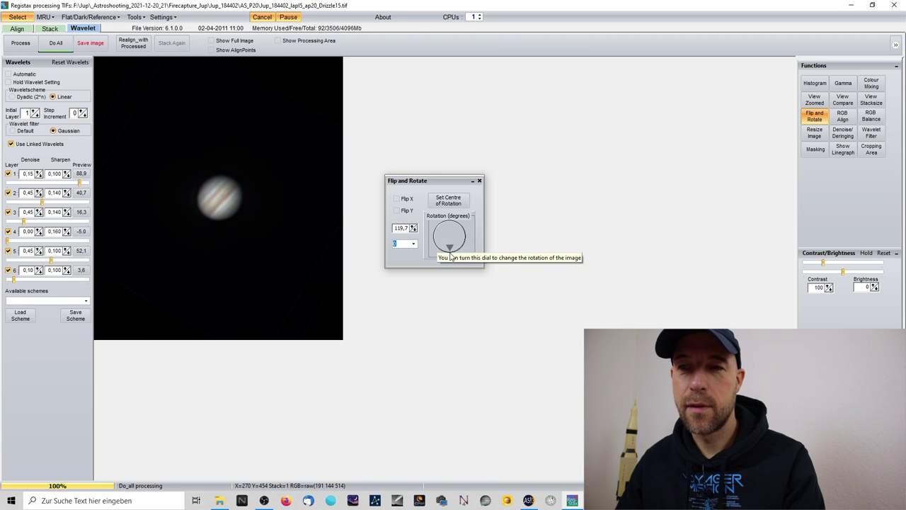
{"action": "left_click", "coordinate": [447, 249]}
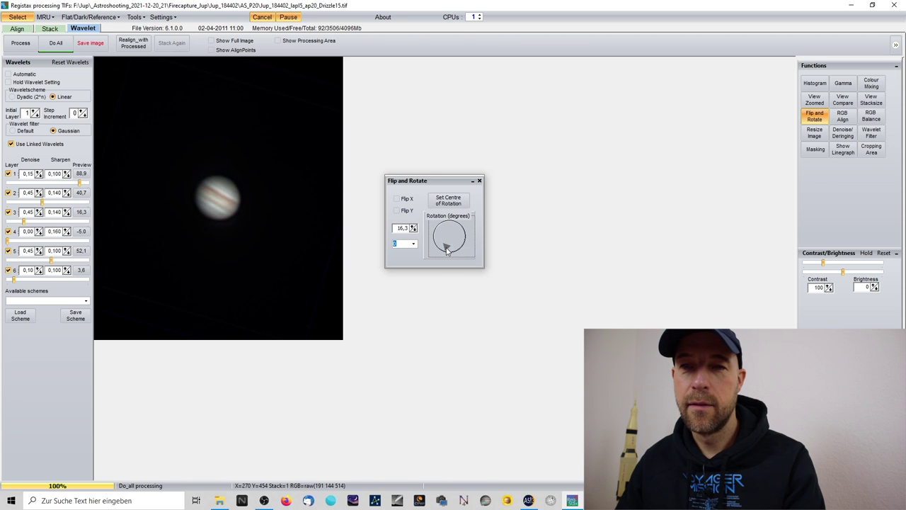
{"action": "left_click", "coordinate": [452, 247]}
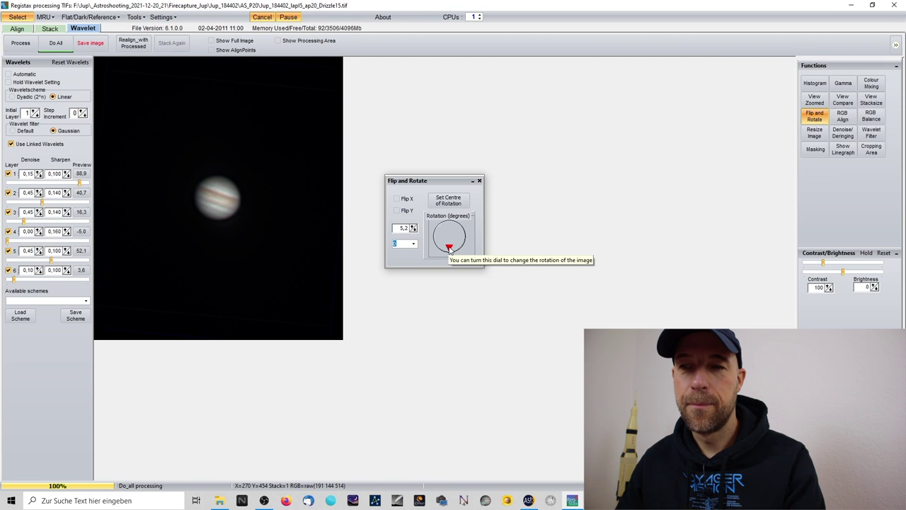
{"action": "left_click", "coordinate": [454, 248]}
{"action": "left_click", "coordinate": [453, 247]}
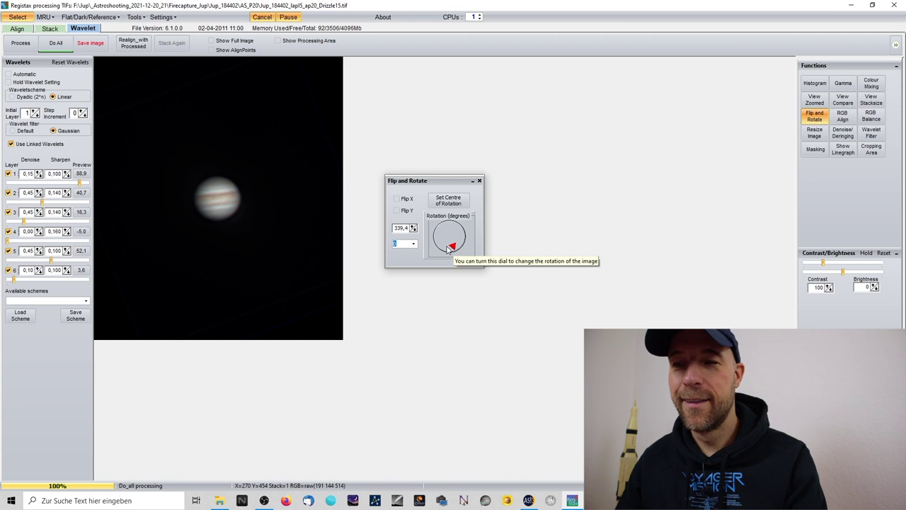
{"action": "left_click", "coordinate": [479, 181]}
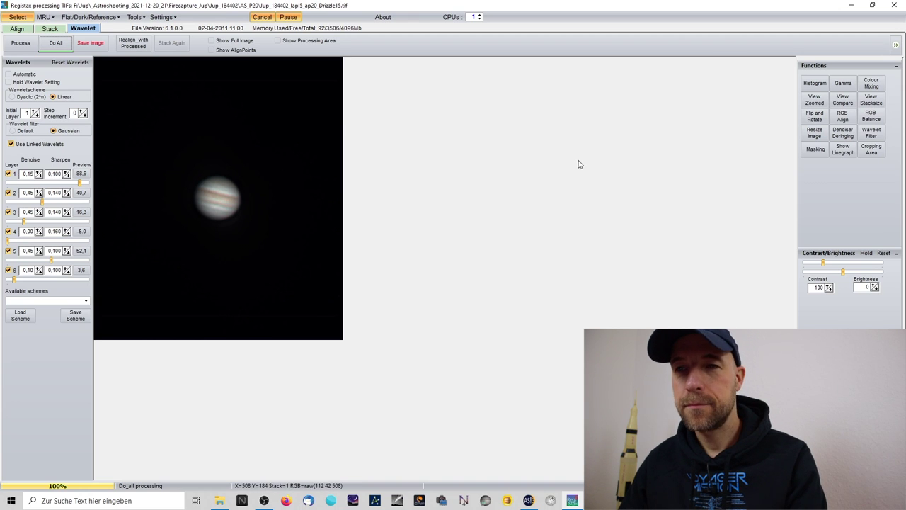
Save the processed image as a 16-bit RGB TIFF named Jup_184402_lapl5_ap20_Drizzle15w in the AS_P20 folder.
{"action": "left_click", "coordinate": [90, 42]}
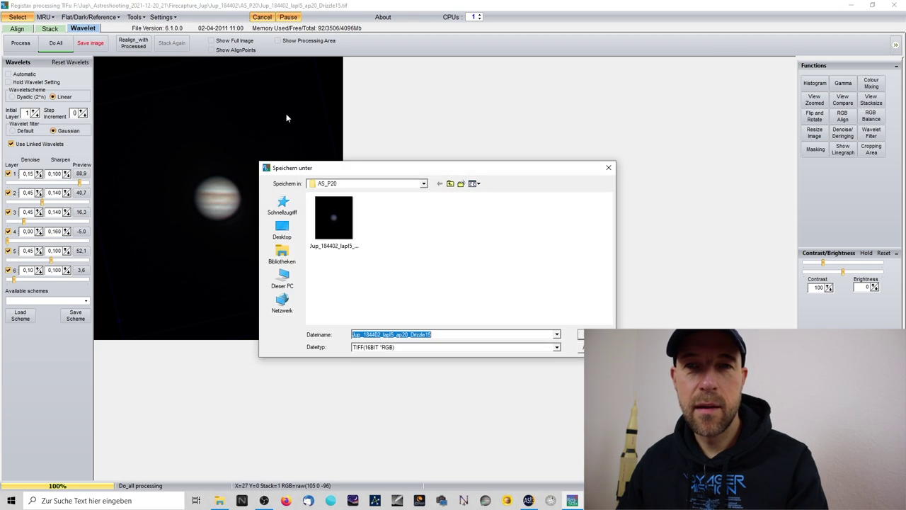
{"action": "left_click", "coordinate": [460, 334]}
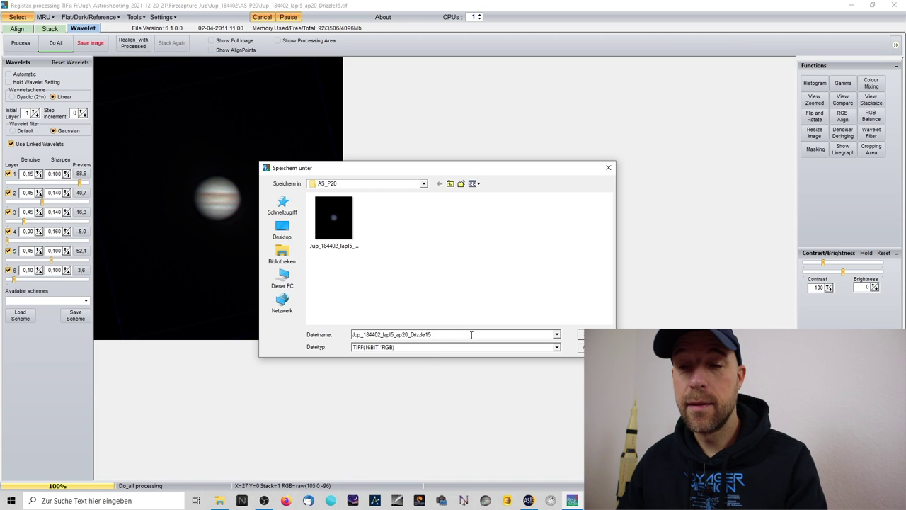
{"action": "left_click", "coordinate": [581, 334]}
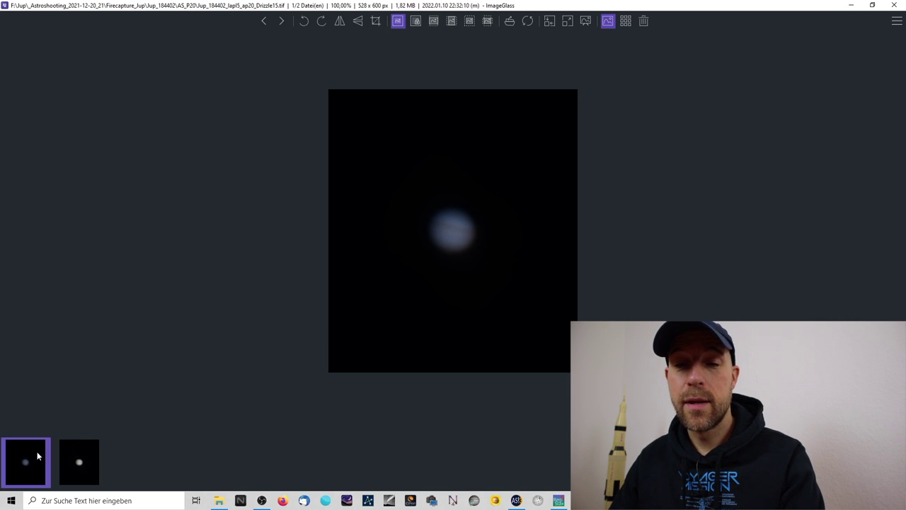
Switch to ImageGlass and view the processed Drizzle15w image after the original stack.
{"action": "left_click", "coordinate": [86, 448]}
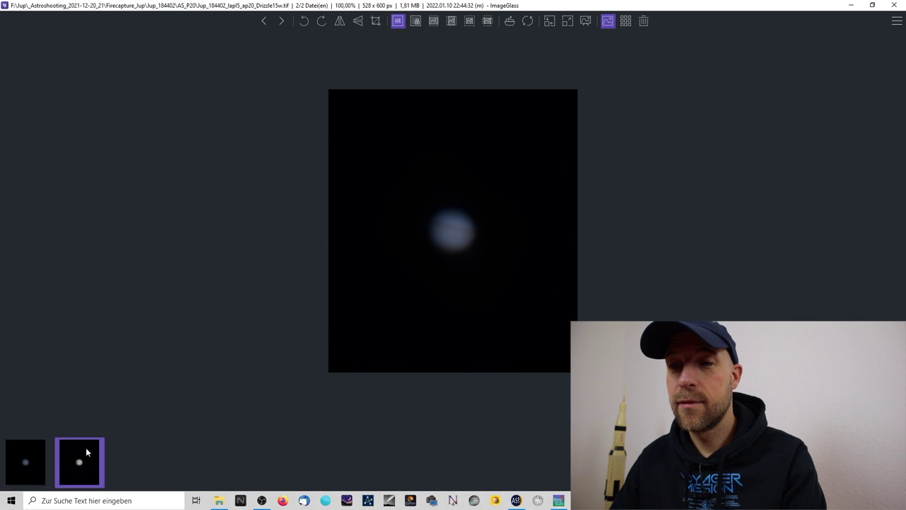